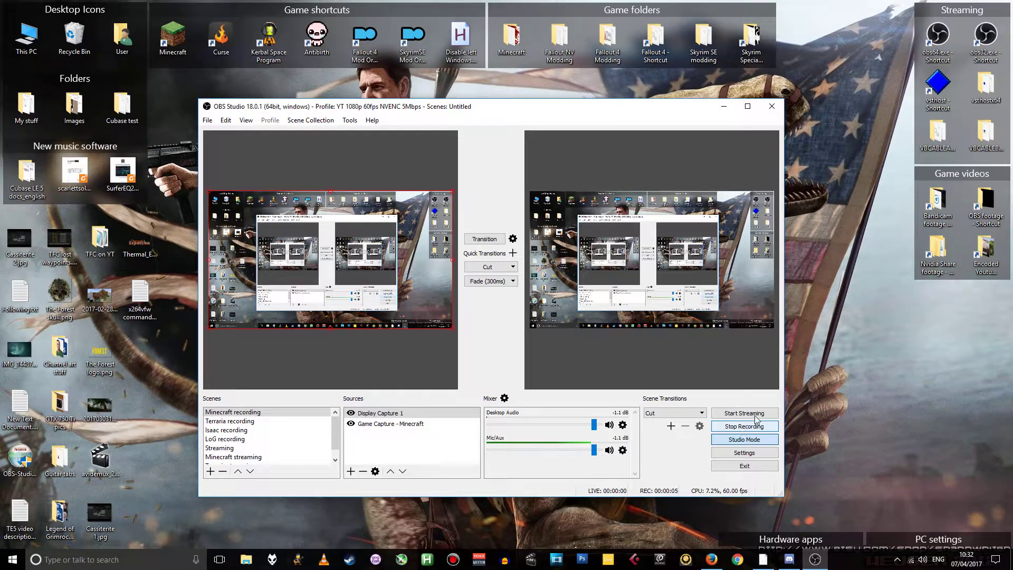
Bring the YouTube OBS 18 compressor and VST tutorial page in Firefox to the front
click(710, 559)
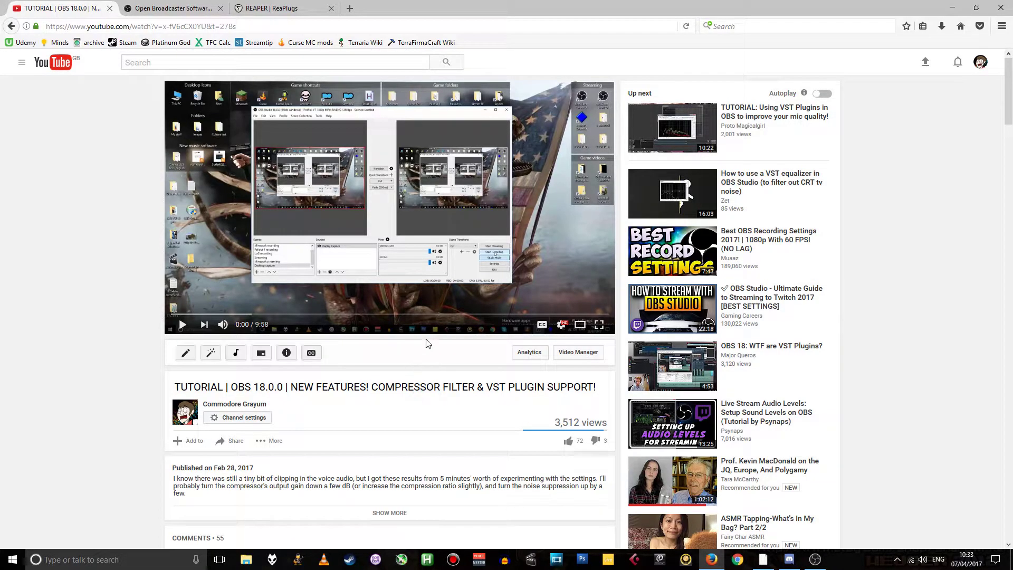
Hide the browser to return to OBS and open the Mic/Aux source's options menu
click(955, 8)
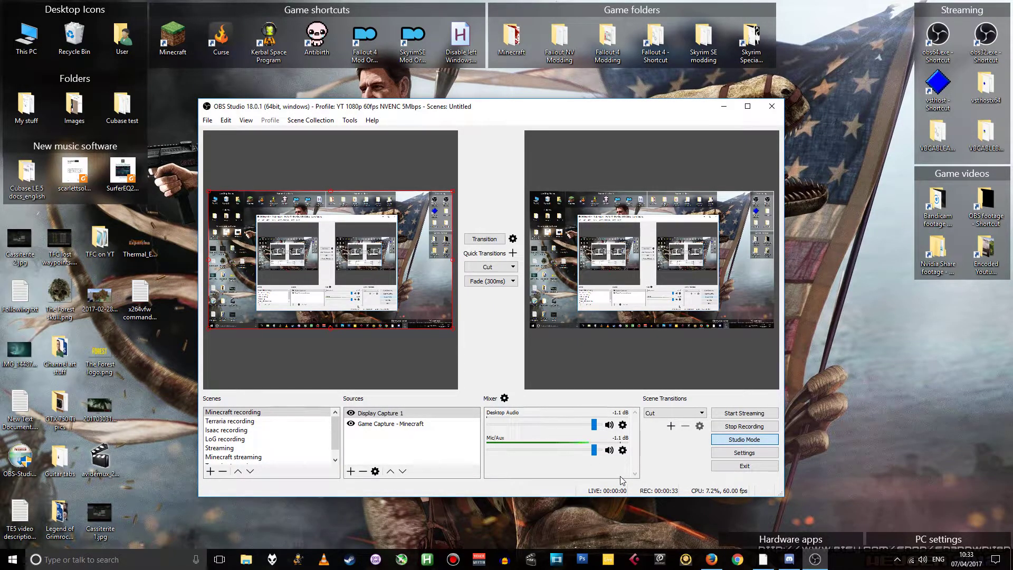
click(623, 450)
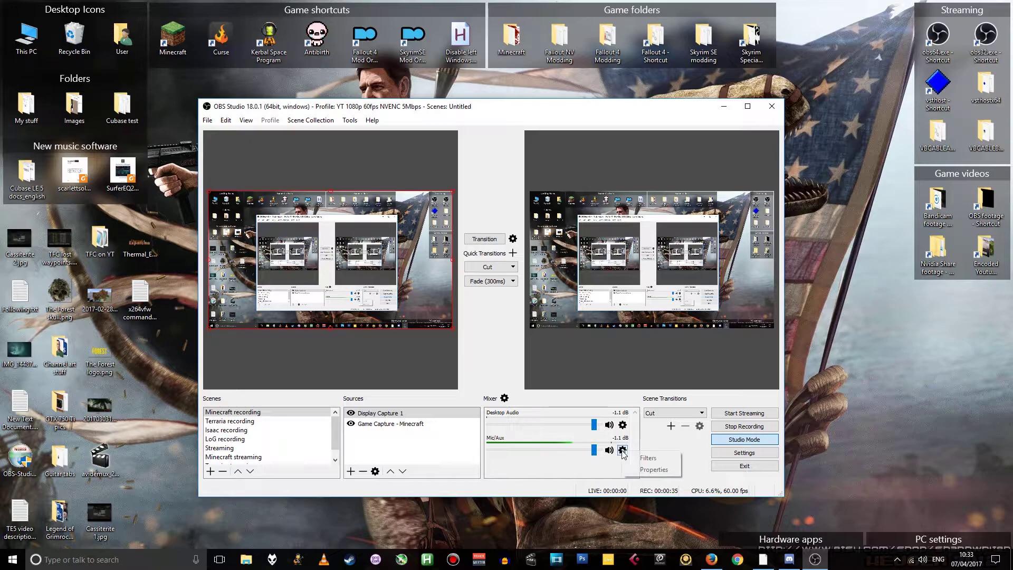
Open the Mic/Aux filters, view the Compressor, then the ReaComp VST filter using reacomp-standalone
click(660, 460)
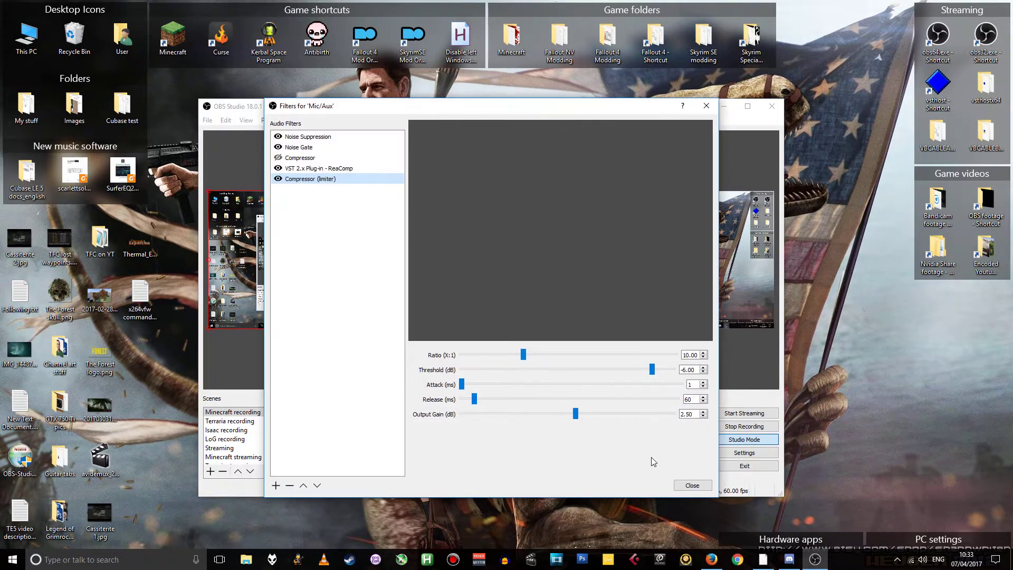
click(308, 158)
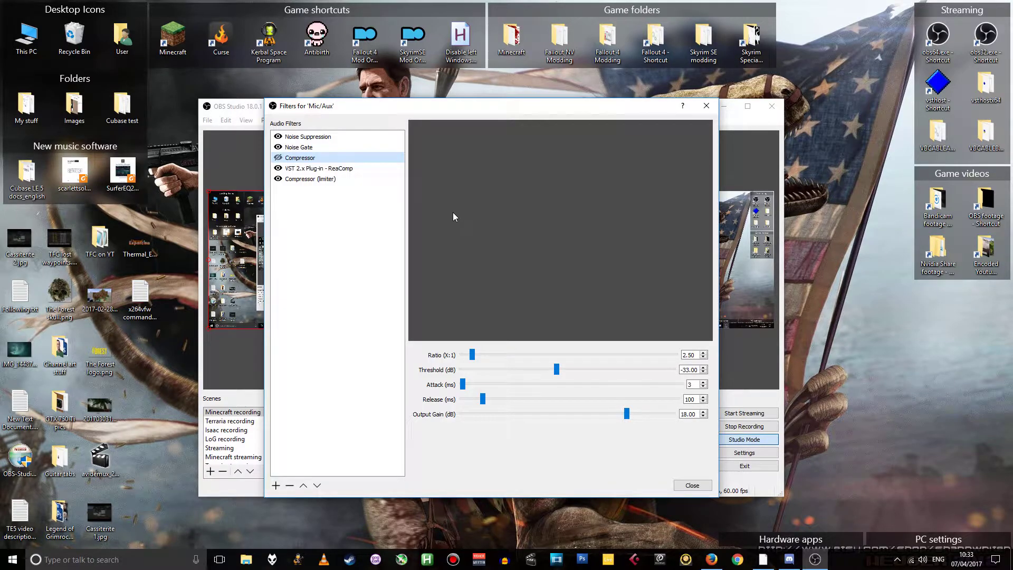
click(316, 168)
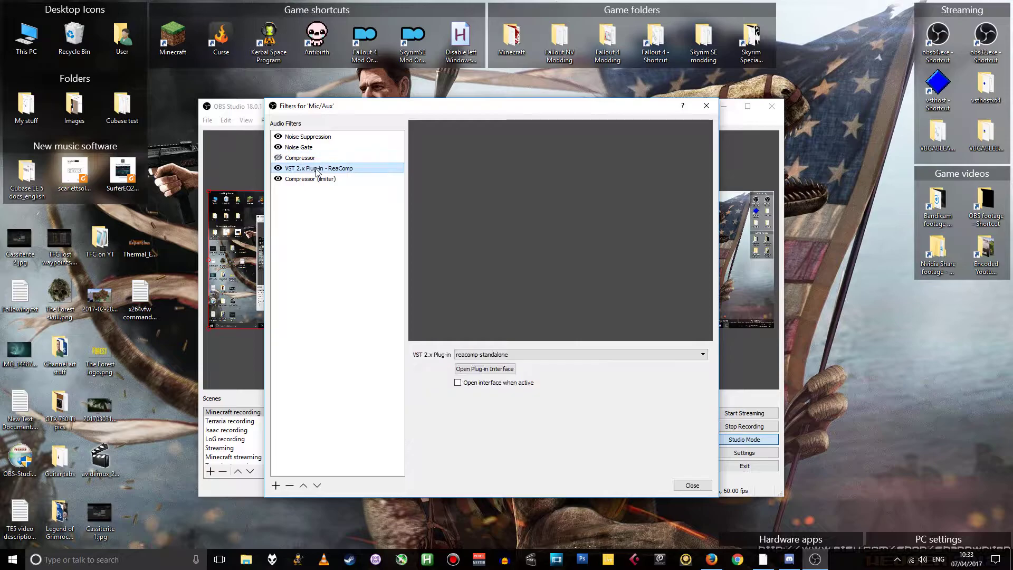
click(471, 370)
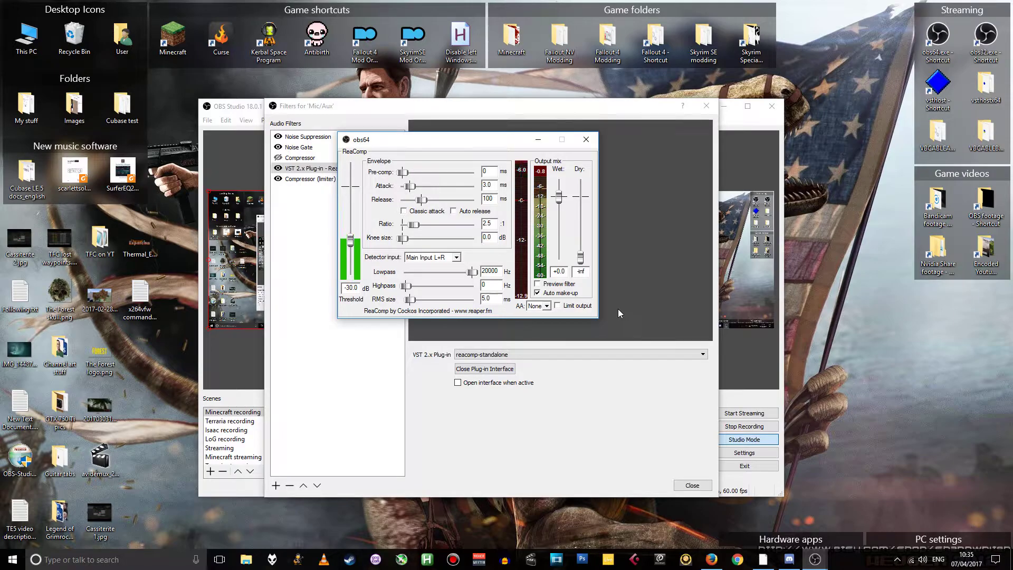
click(546, 306)
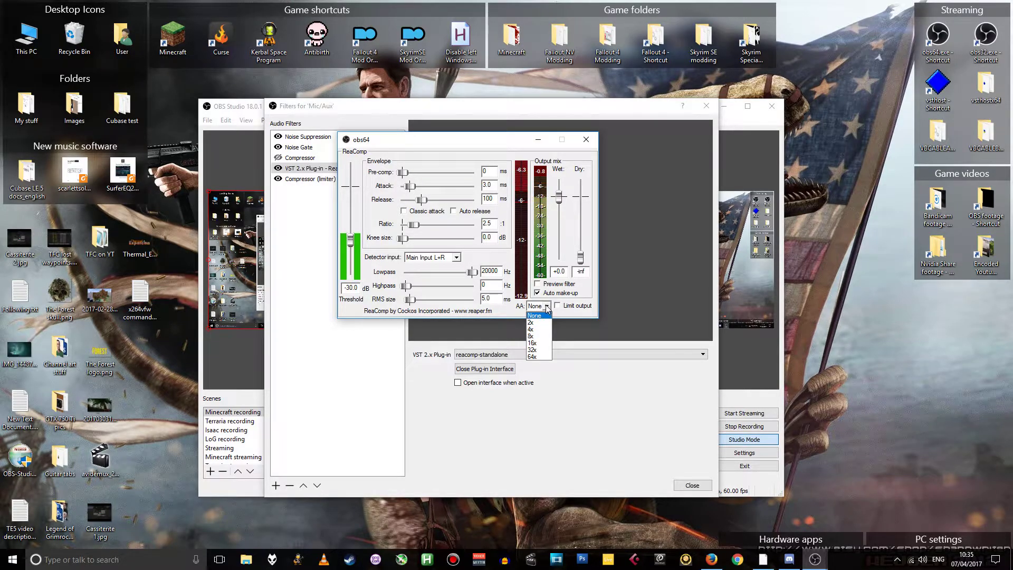
click(547, 309)
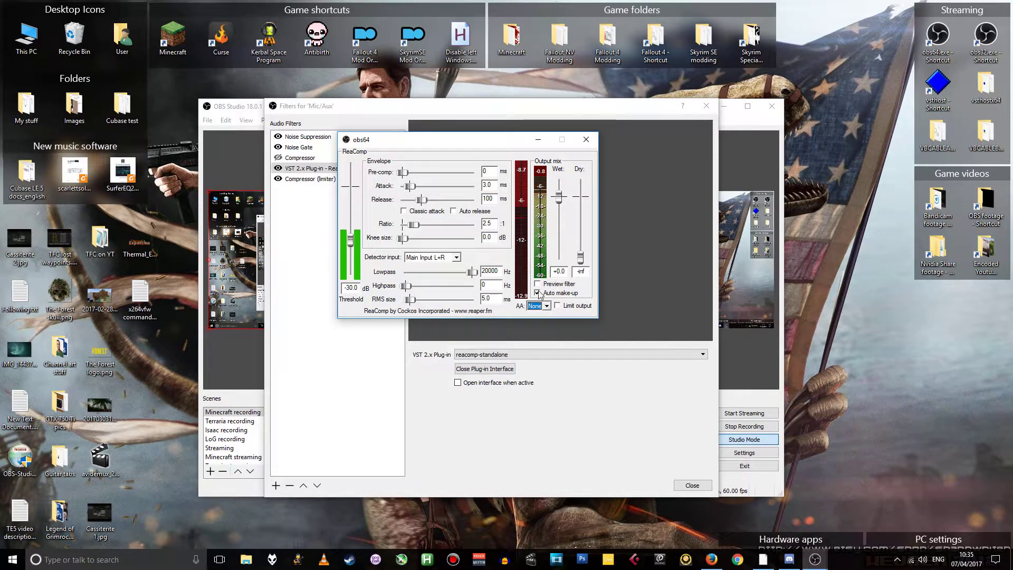
Close the ReaComp interface and show the Compressor (limiter): ratio 10, threshold -6 dB, gain 2.5 dB
click(585, 140)
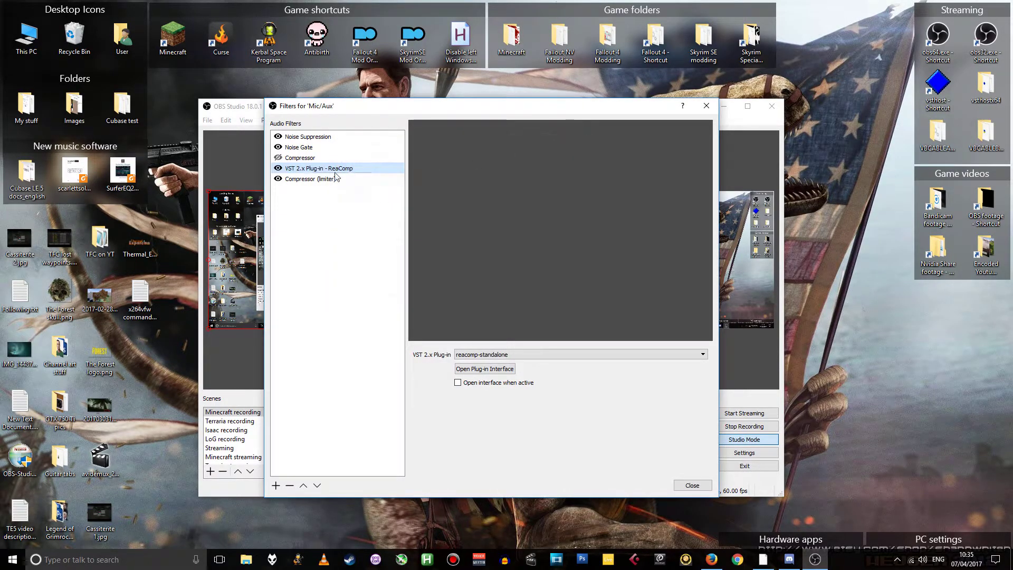
click(308, 184)
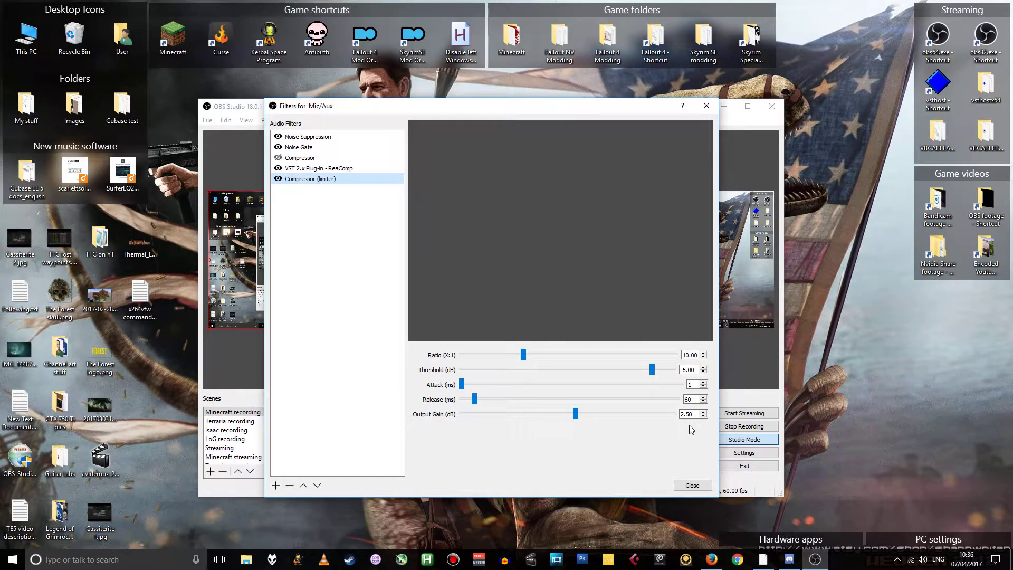
Close the Mic/Aux filters window, returning to the main Studio Mode window
click(693, 486)
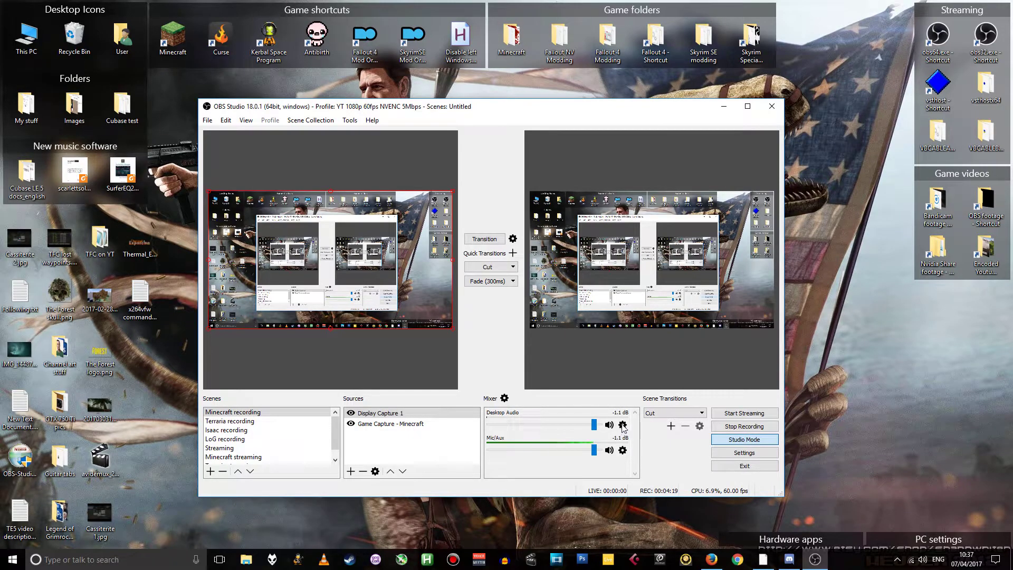
Open the Desktop Audio filters, listing a Reacomp VST and a 0 dB-gain Compressor (limiter)
click(623, 427)
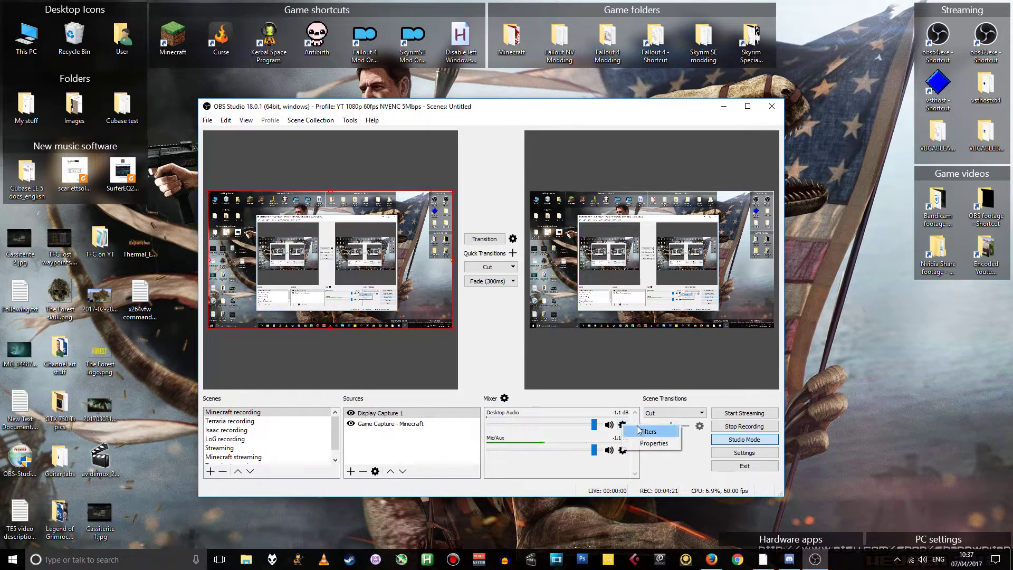
click(643, 432)
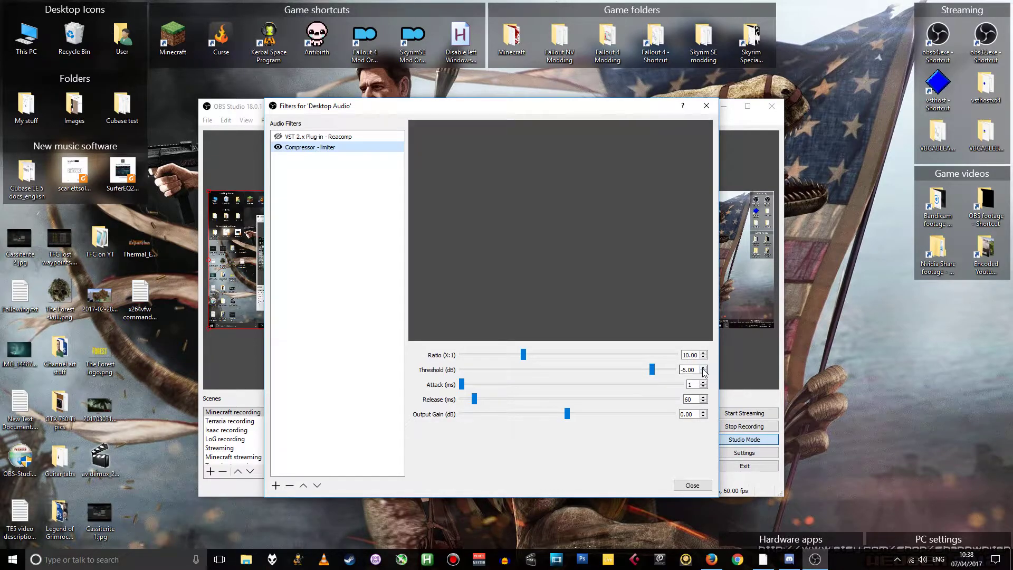
Inspect the Desktop Audio ReaComp plug-in interface, showing a -24.0 dB threshold, then close it
click(340, 138)
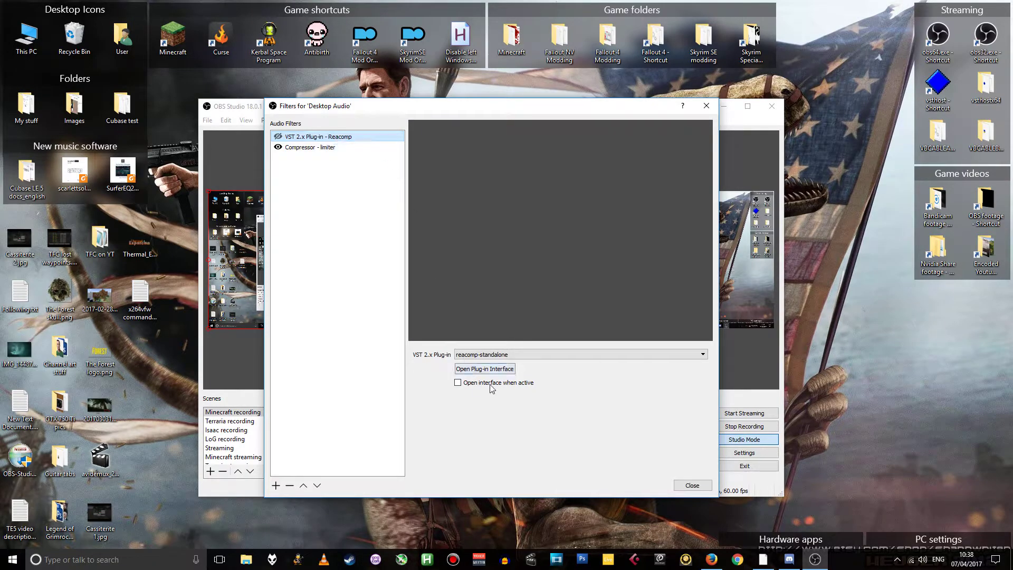
click(484, 370)
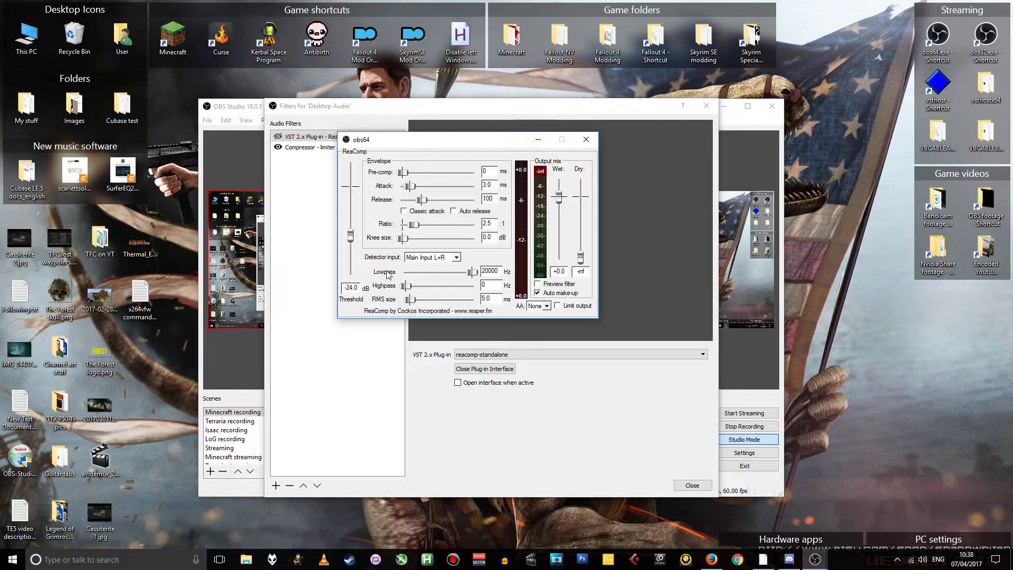
click(584, 140)
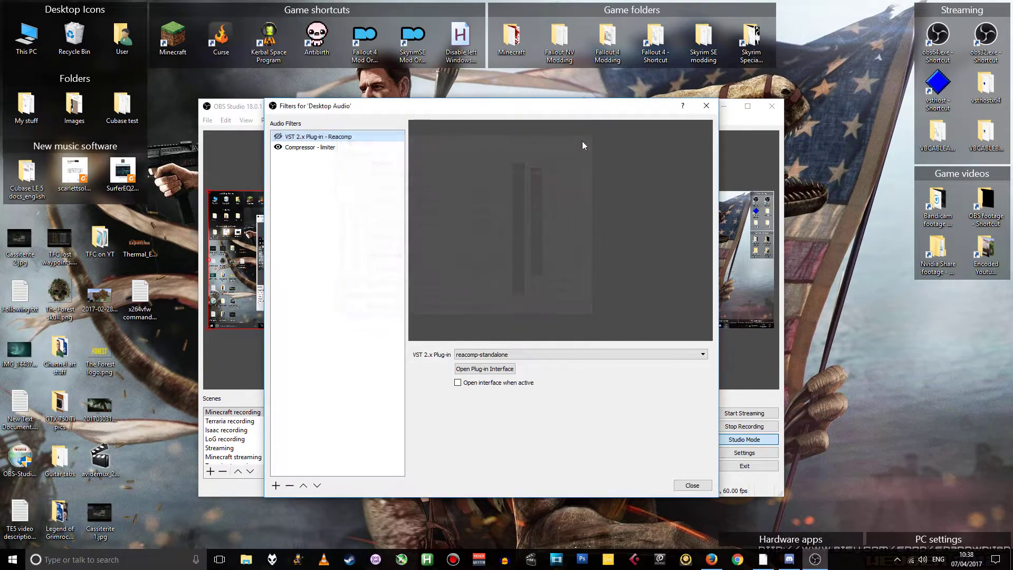
Reopen the Mic/Aux filters and display the ReaComp plug-in interface with its -30.0 dB threshold
click(691, 485)
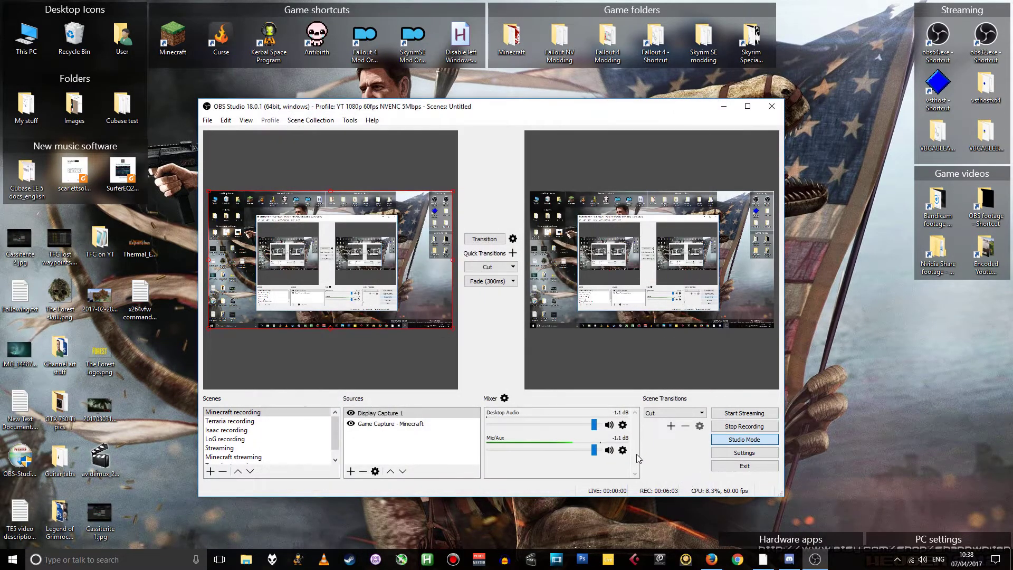
click(623, 450)
click(650, 457)
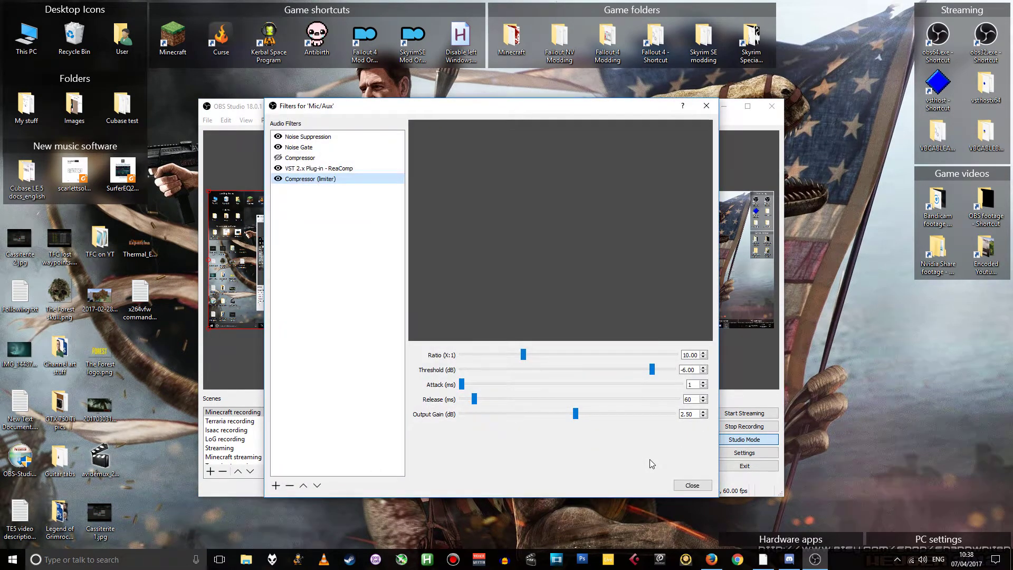
click(320, 168)
click(460, 368)
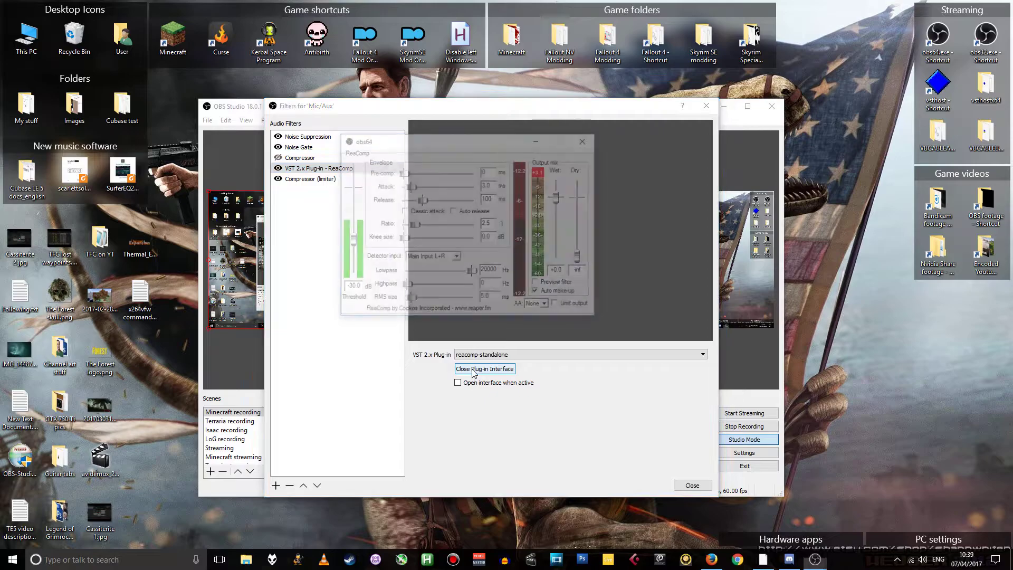
click(541, 172)
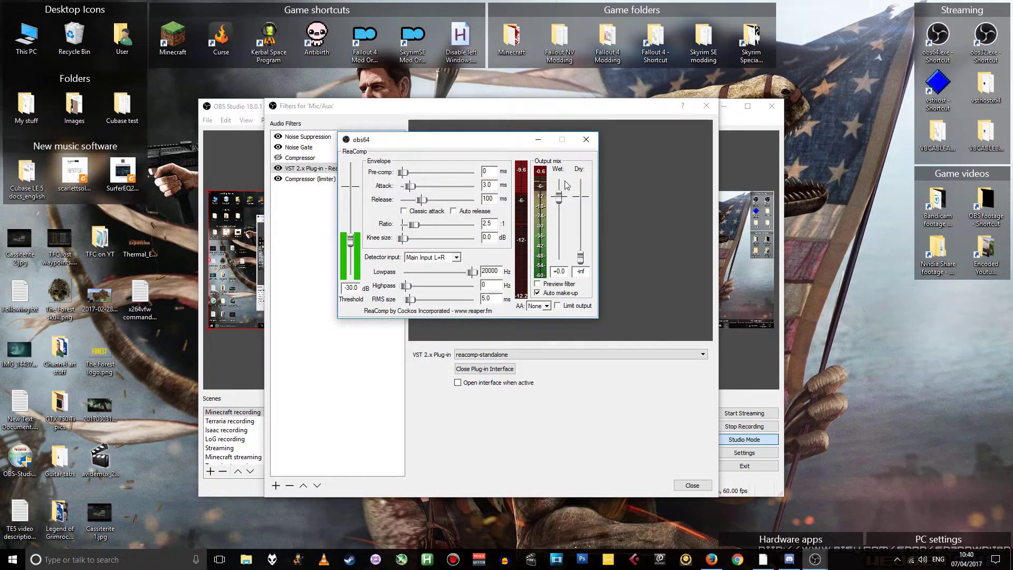
Close the ReaComp window and review the Noise Suppression level and Noise Gate settings
click(591, 142)
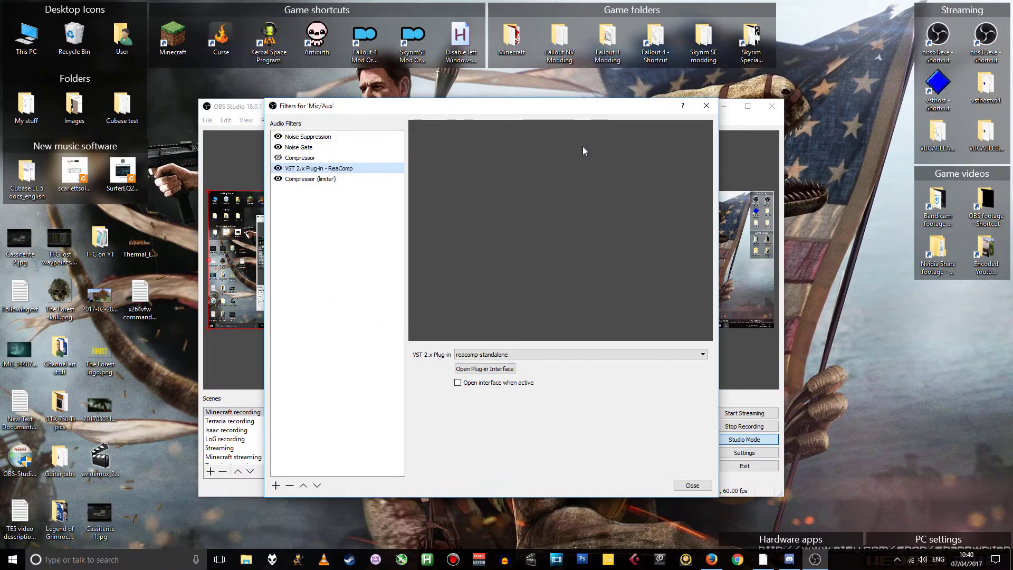
click(324, 138)
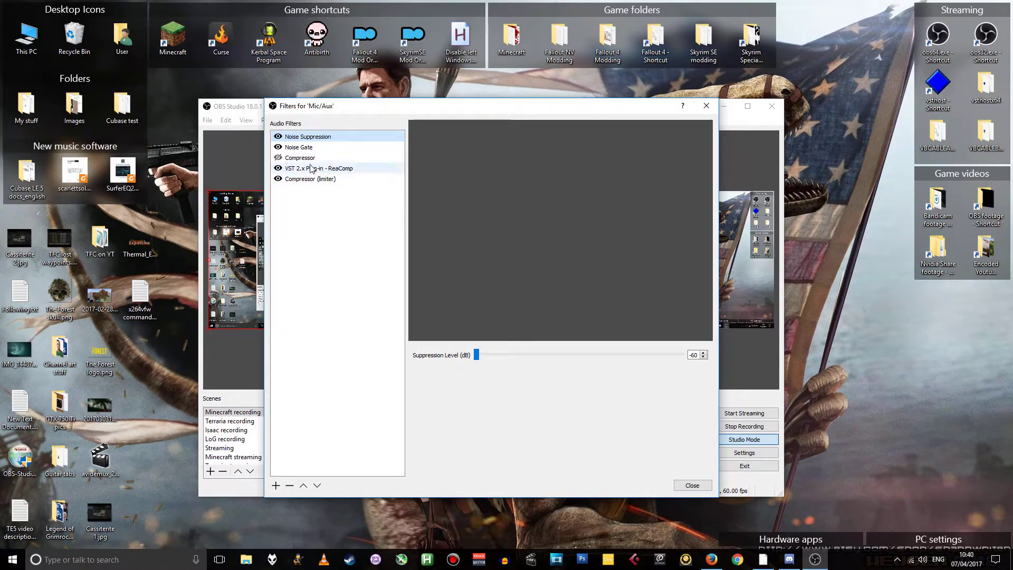
click(299, 148)
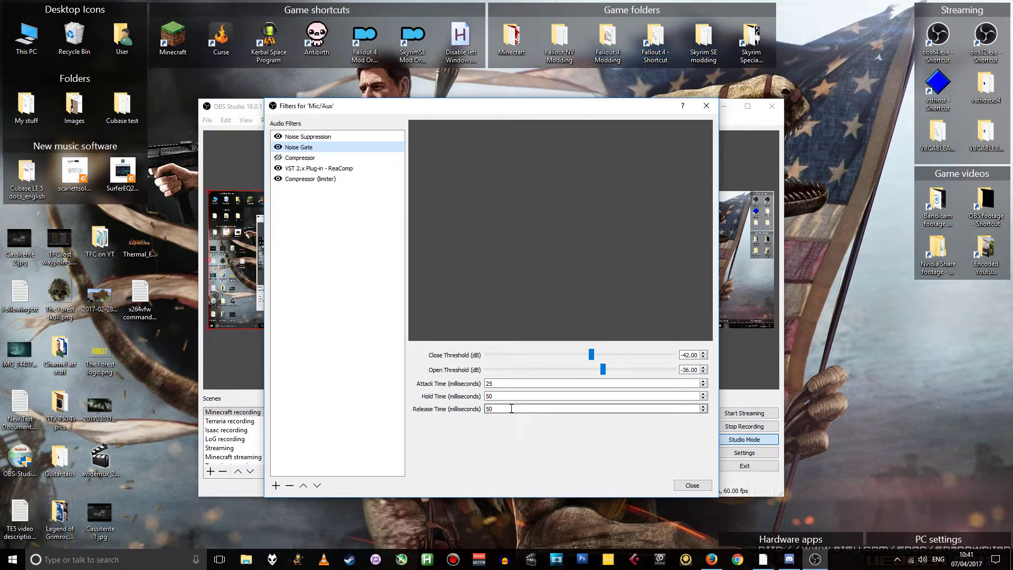
Step through Noise Suppression, Noise Gate, ReaComp and limiter settings again, then bring Firefox forward
click(319, 137)
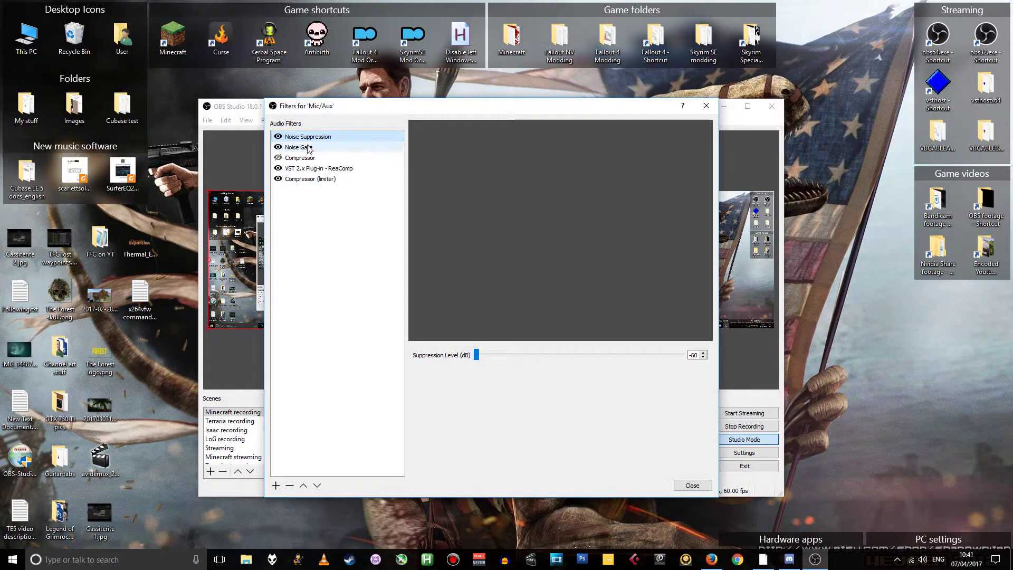
click(310, 148)
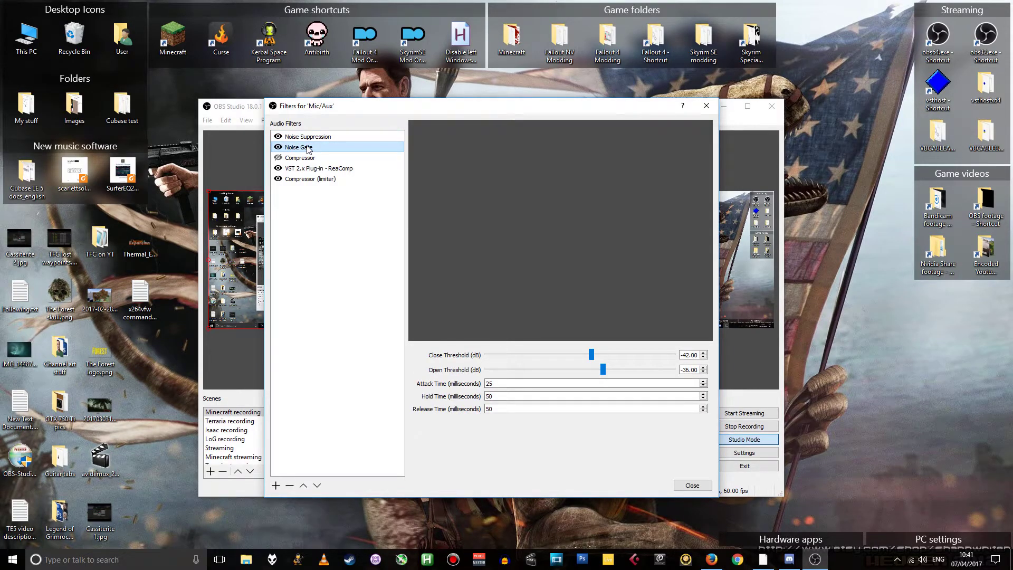
click(312, 170)
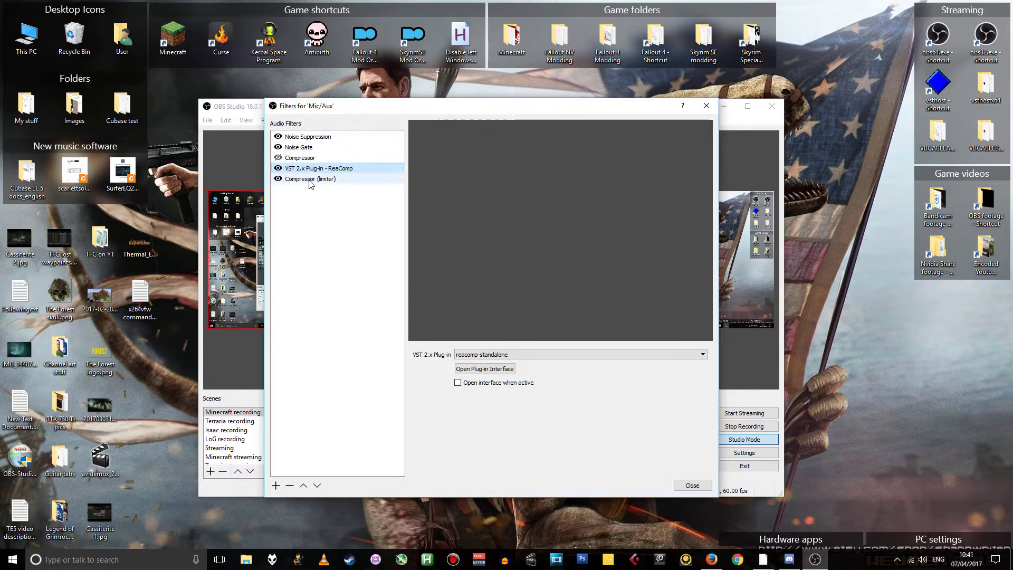
click(310, 179)
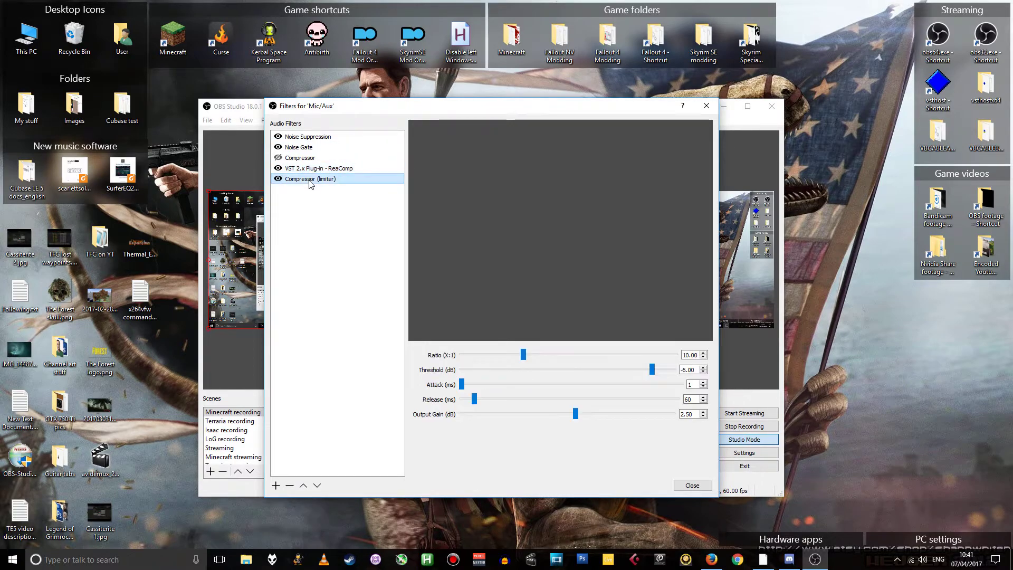
click(712, 560)
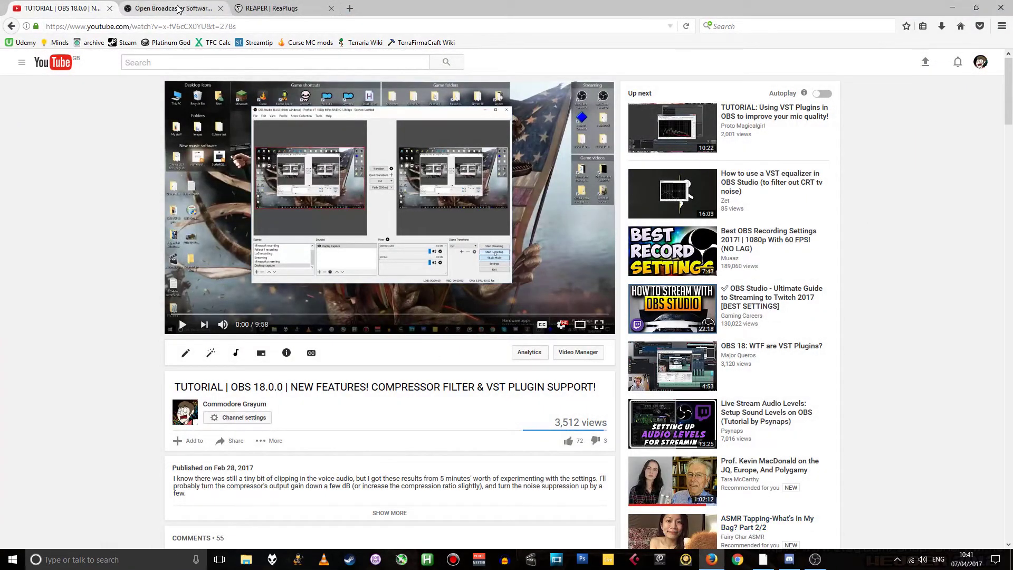
Switch to the OBS download page tab and place the Mic/Aux filters dialog down-right over it
click(178, 9)
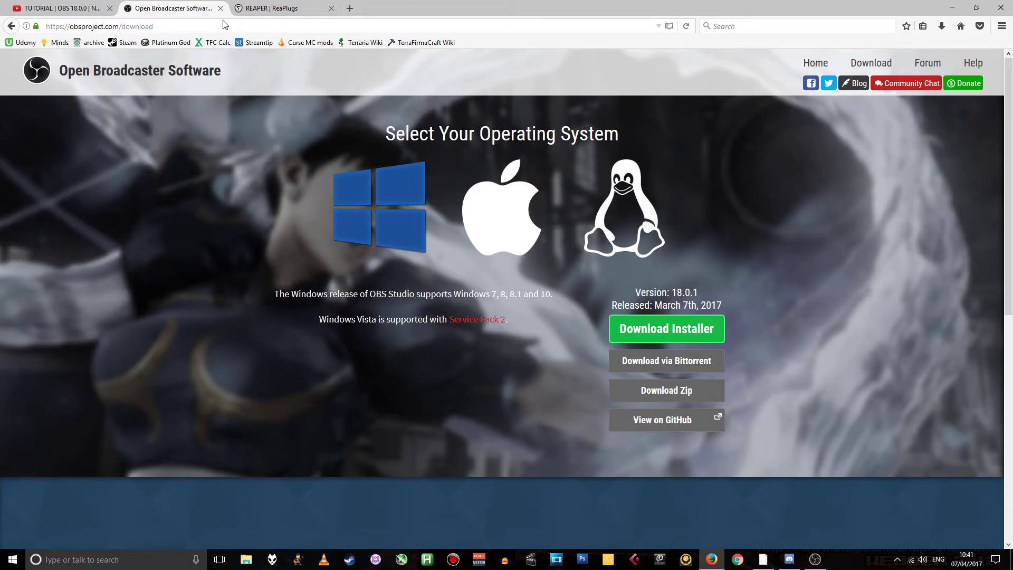
click(815, 559)
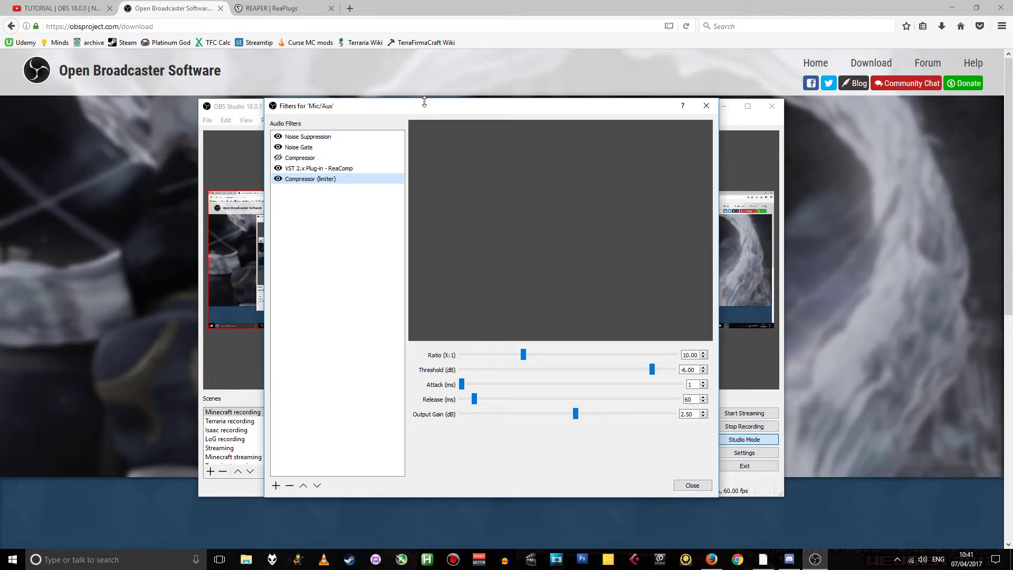
drag(428, 110, 489, 146)
Switch to the ReaPlugs page showing the ReaPlugs VST v2.36 64-bit and 32-bit downloads
click(303, 7)
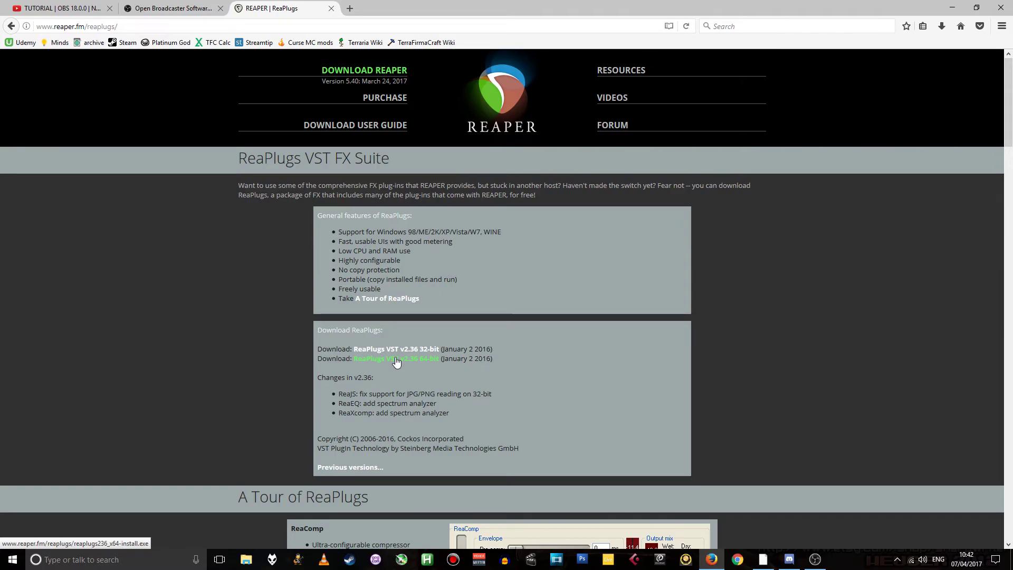
Move through the OBS download and ReaPlugs tabs, ending on the OBS 18 compressor YouTube tutorial
click(175, 8)
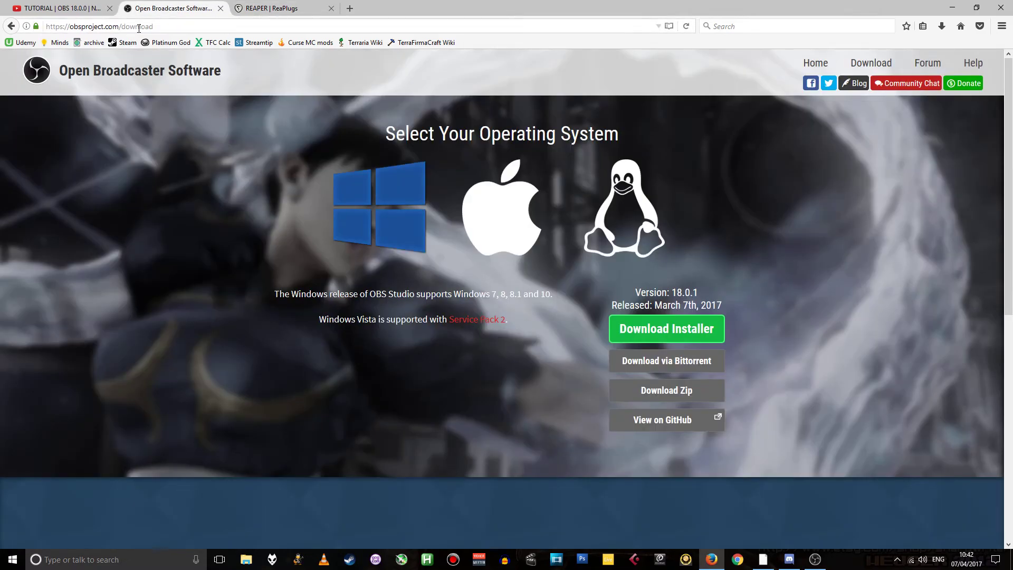
click(263, 6)
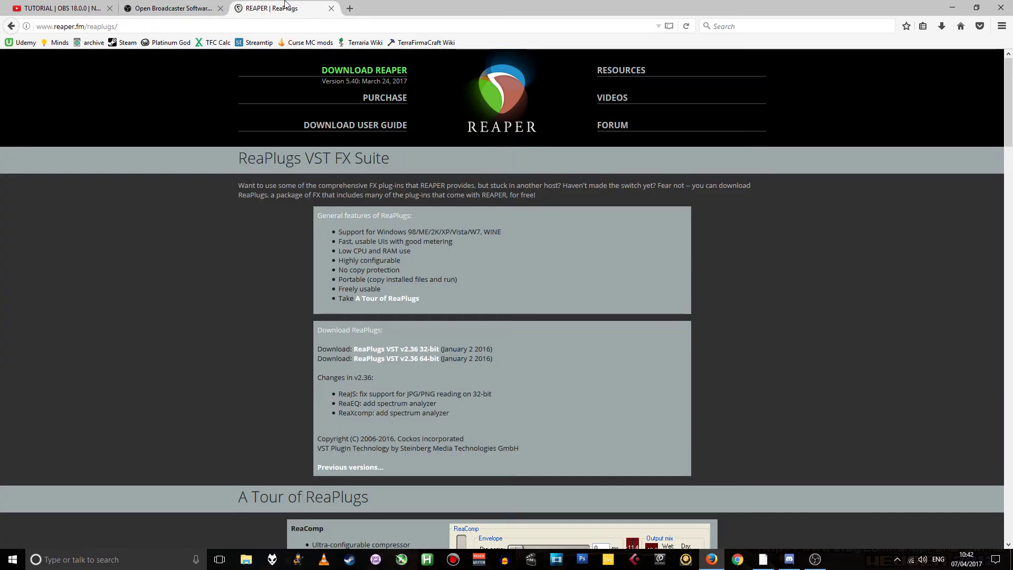
click(63, 8)
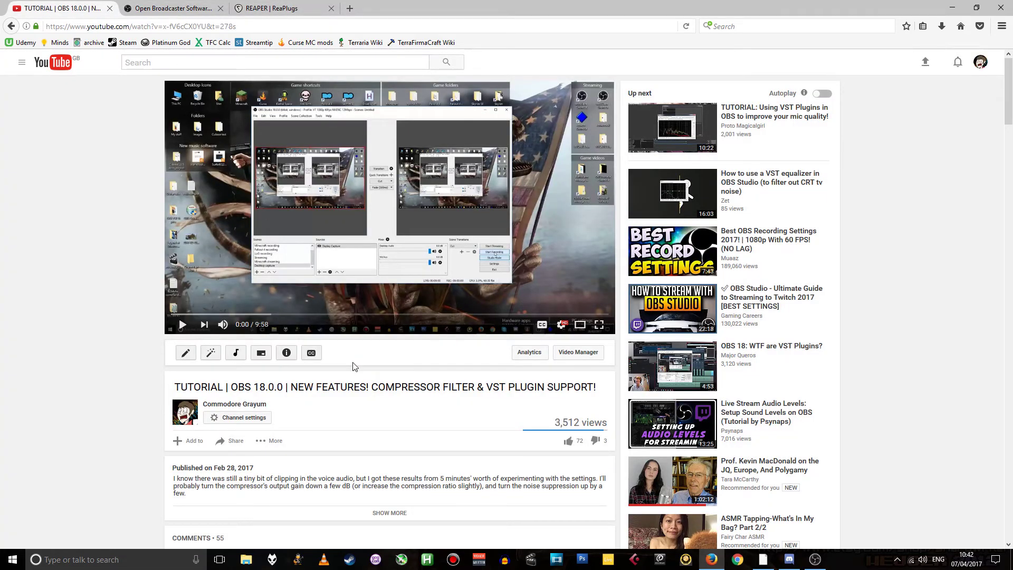